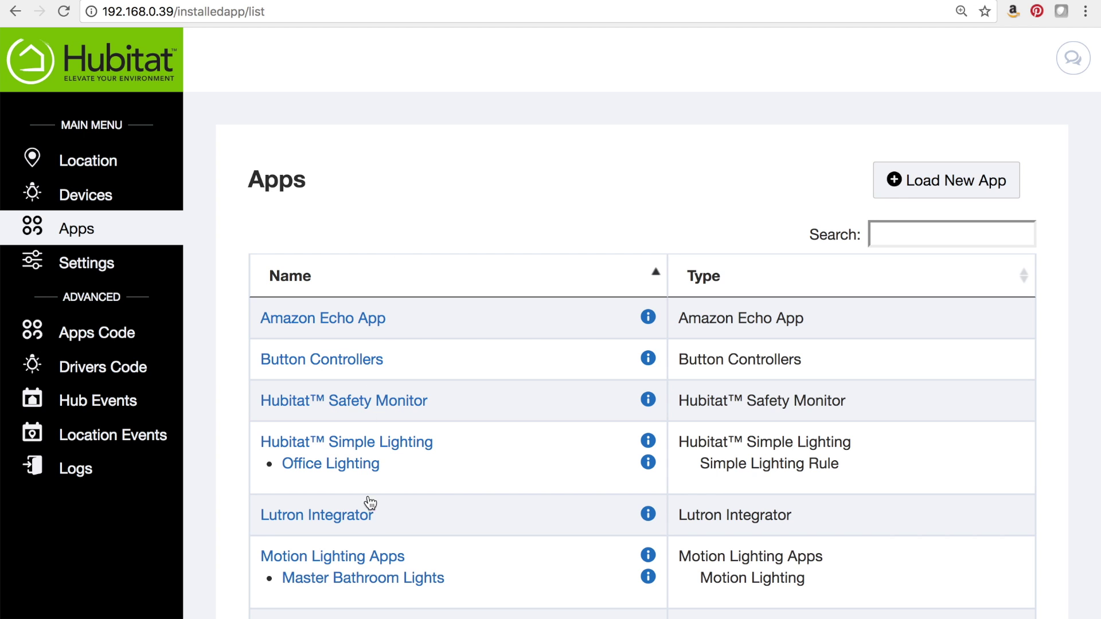
Open the Master Bathroom Lights rule and its Activate, Disable, and Enable Lights-On options
left_click(370, 578)
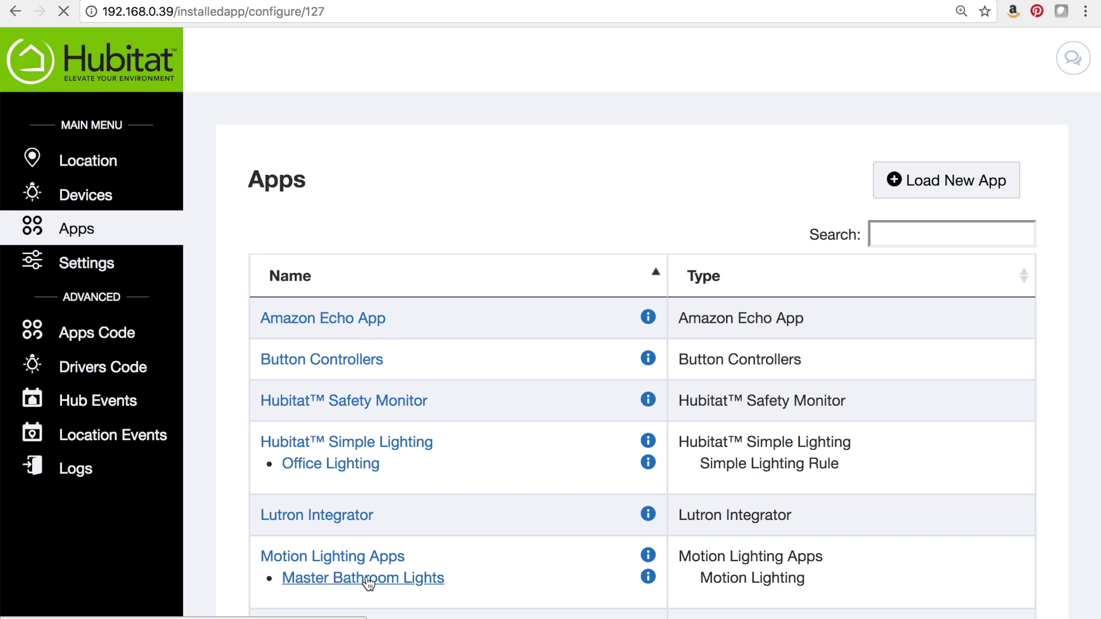
scroll(538, 218, "down", 3)
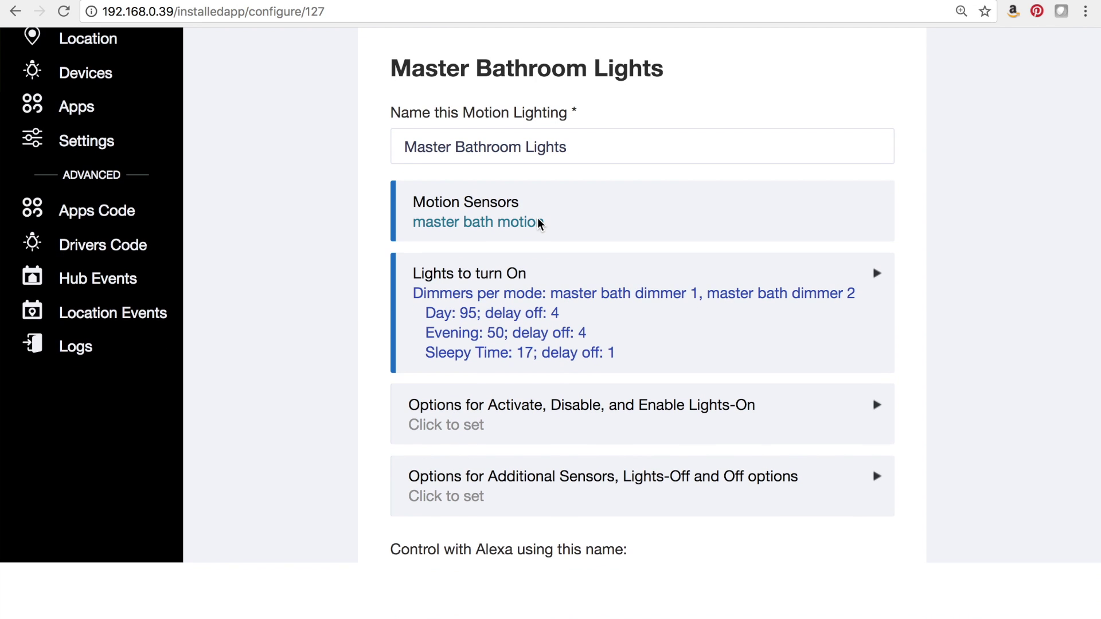
scroll(538, 218, "down", 1)
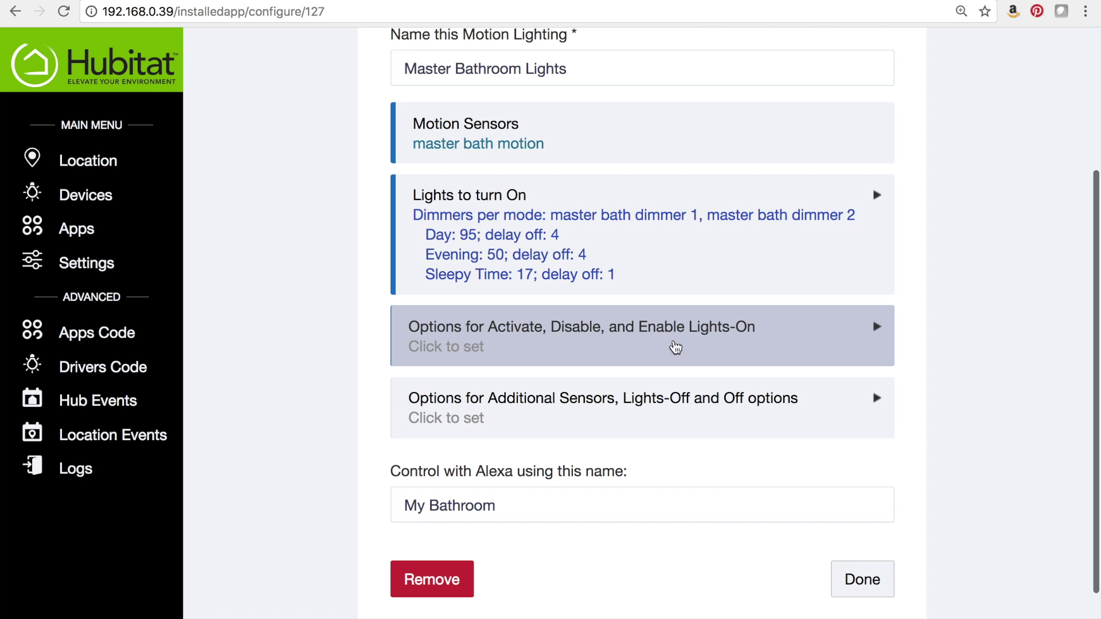
left_click(699, 349)
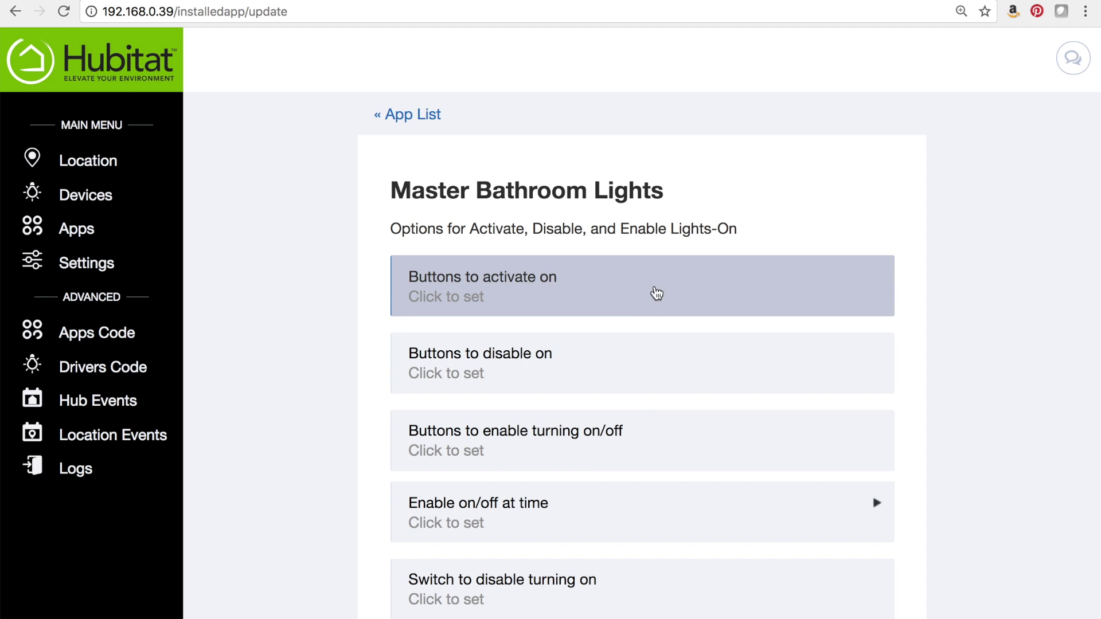
scroll(657, 284, "down", 3)
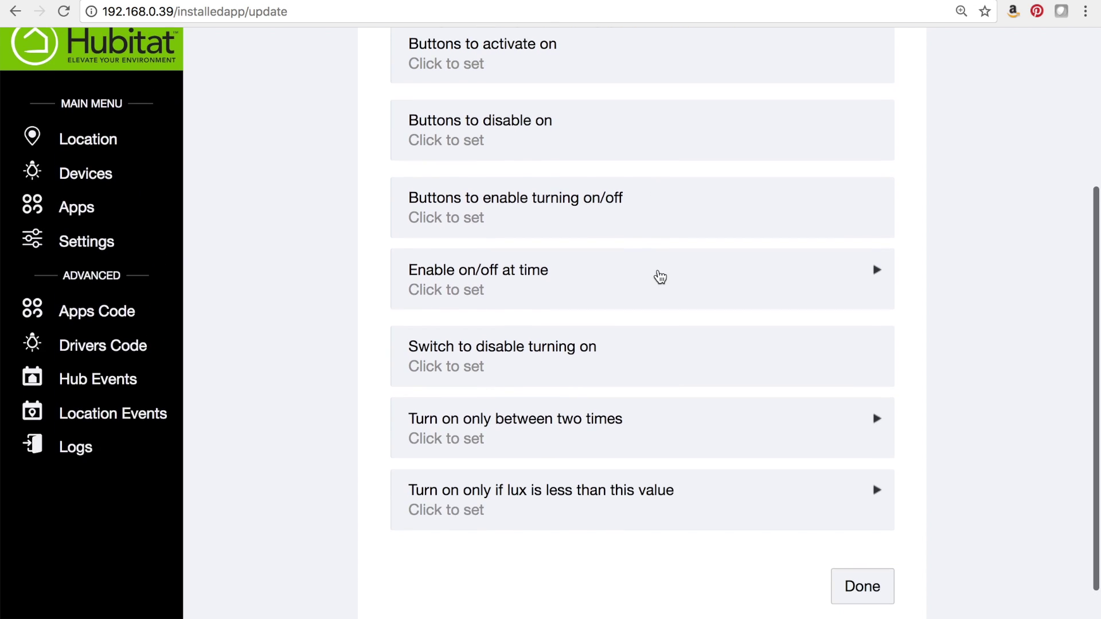
scroll(660, 277, "up", 2)
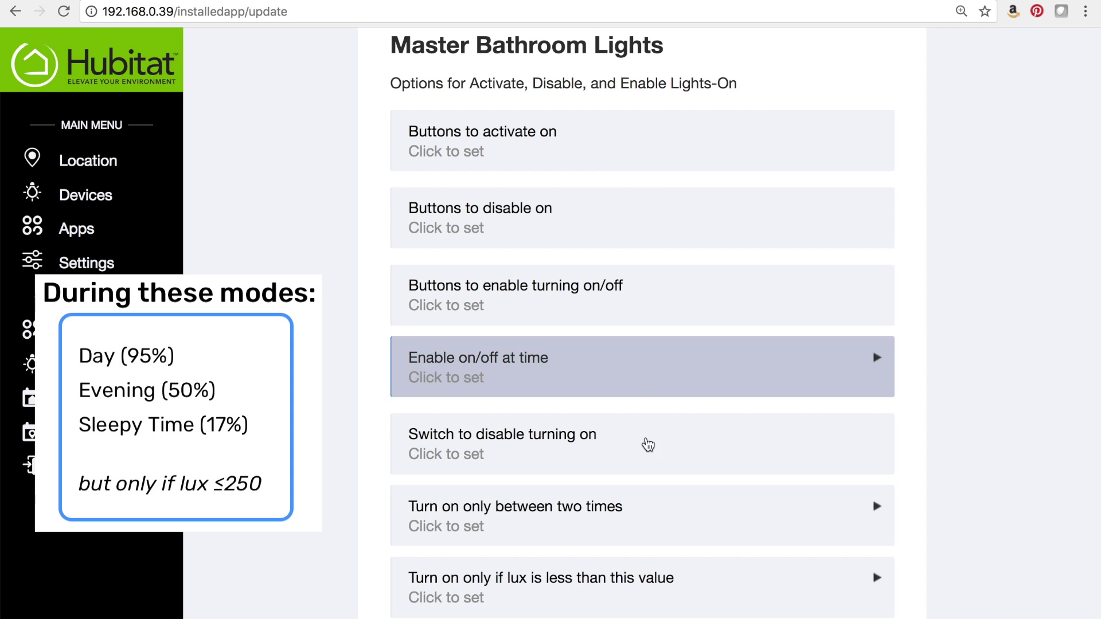
Allow lights-on only while the master bath lux sensor reads below 250
left_click(625, 583)
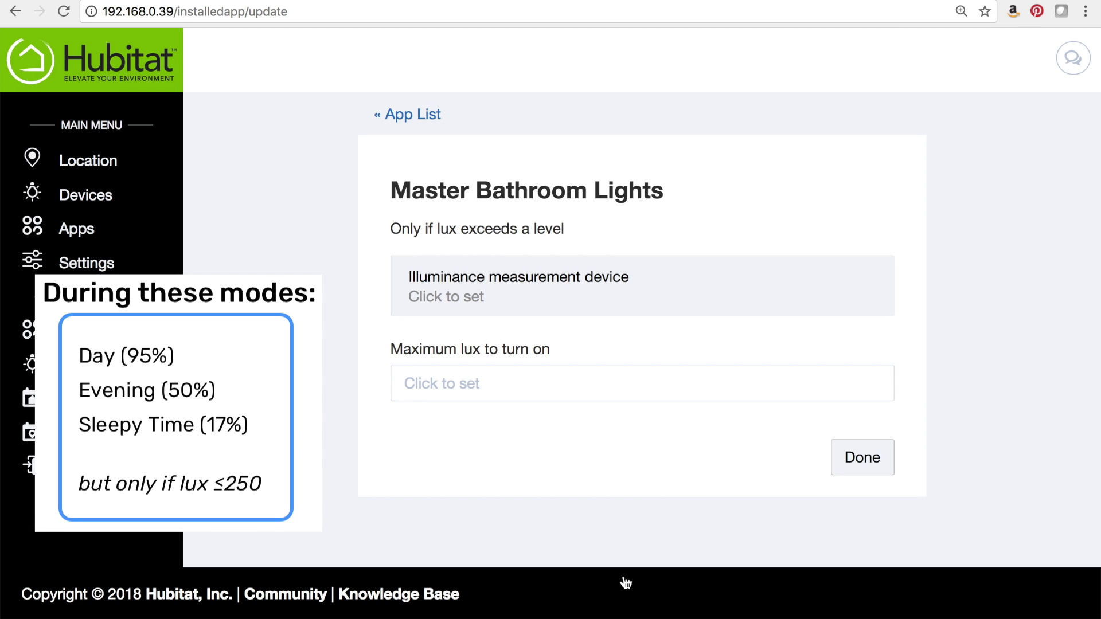
left_click(488, 284)
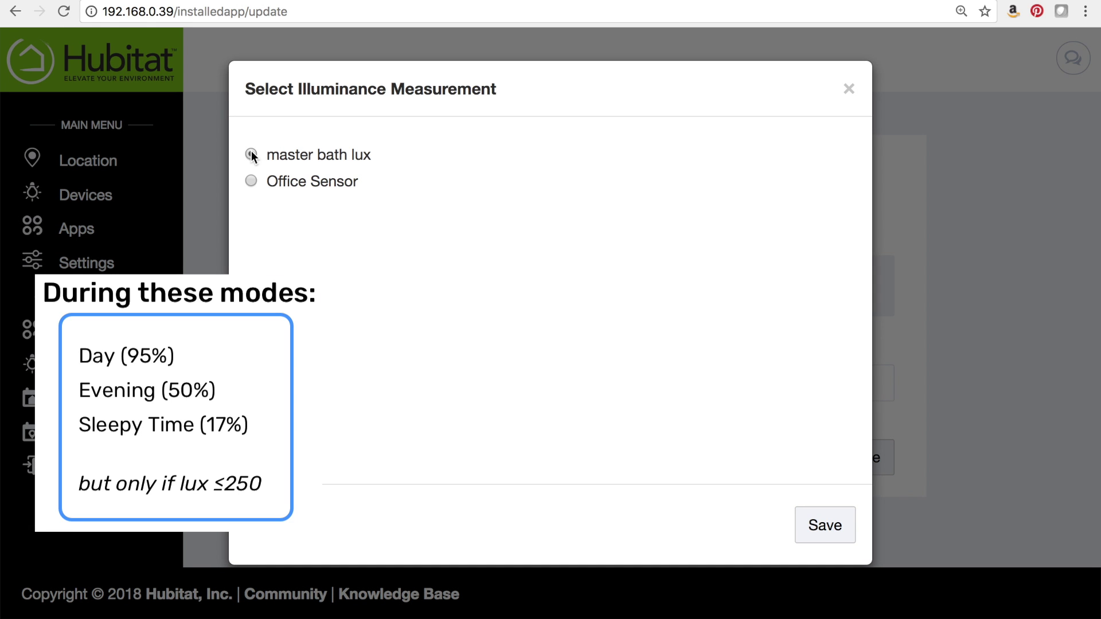
left_click(830, 513)
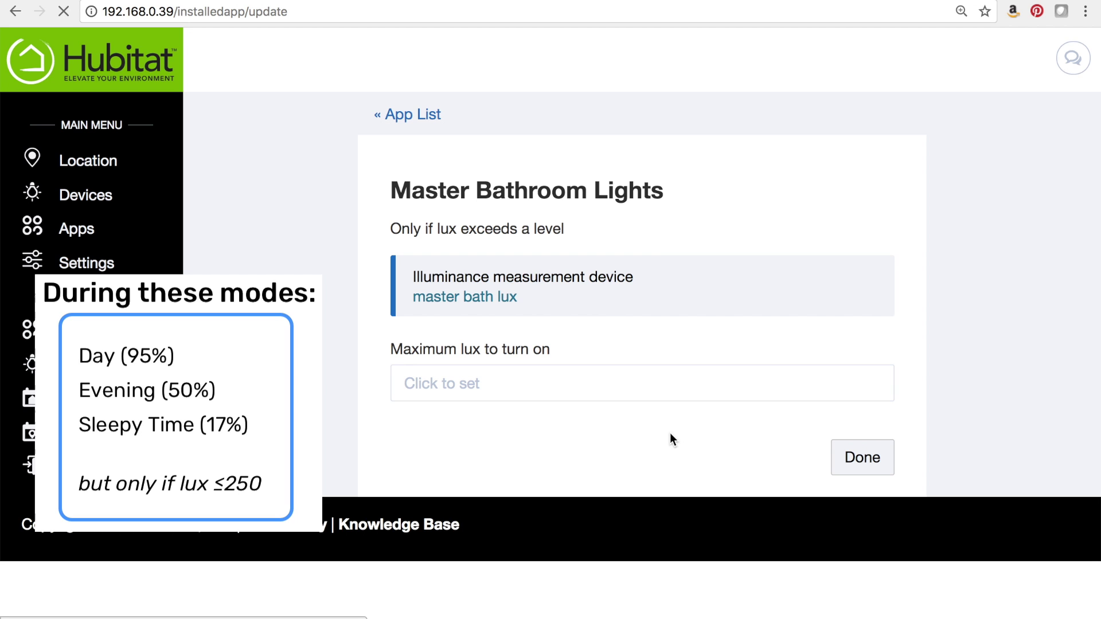
left_click(848, 388)
type("25")
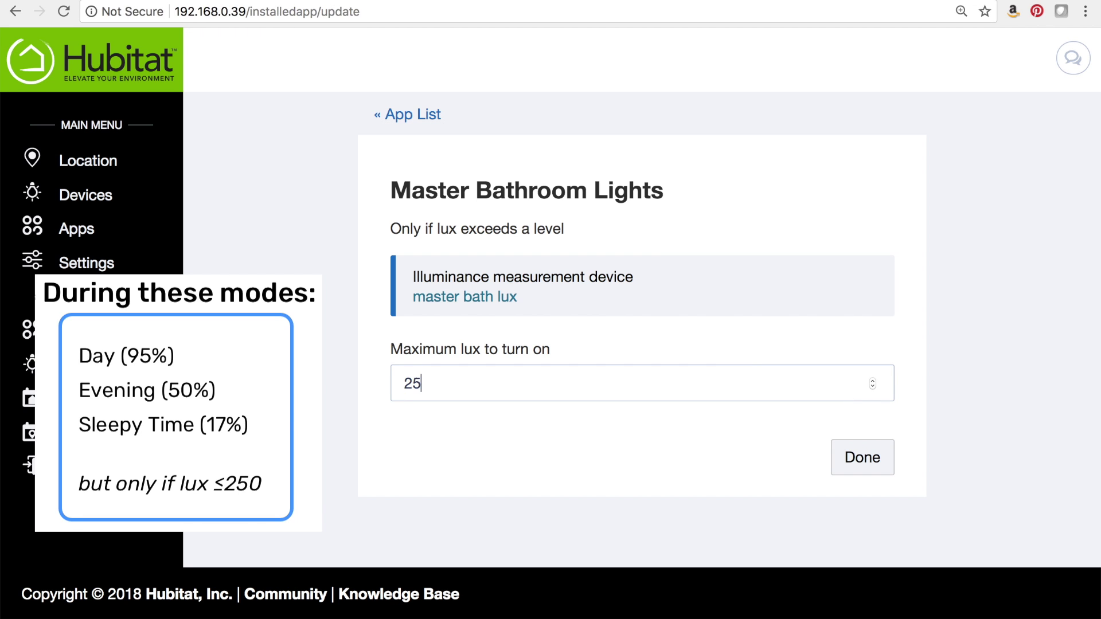
type("0")
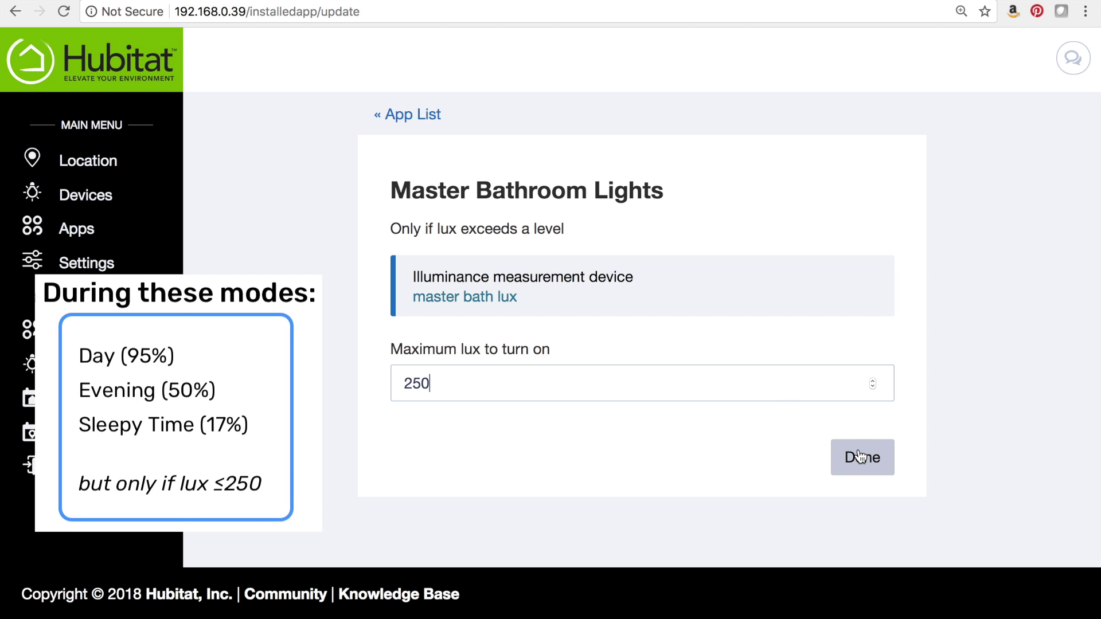
left_click(861, 457)
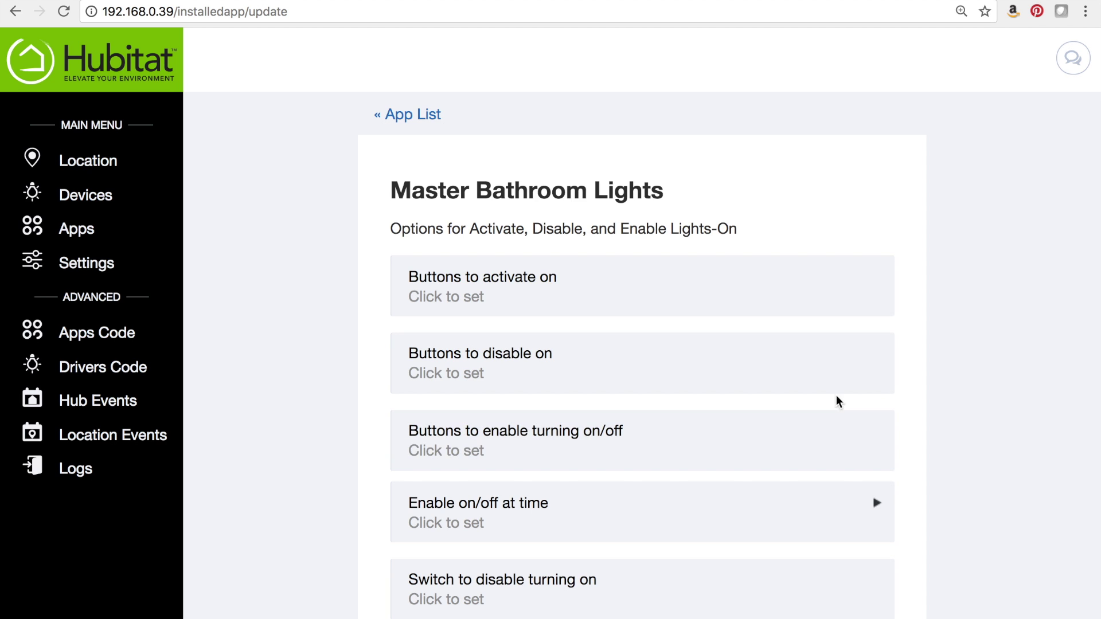
scroll(903, 236, "down", 2)
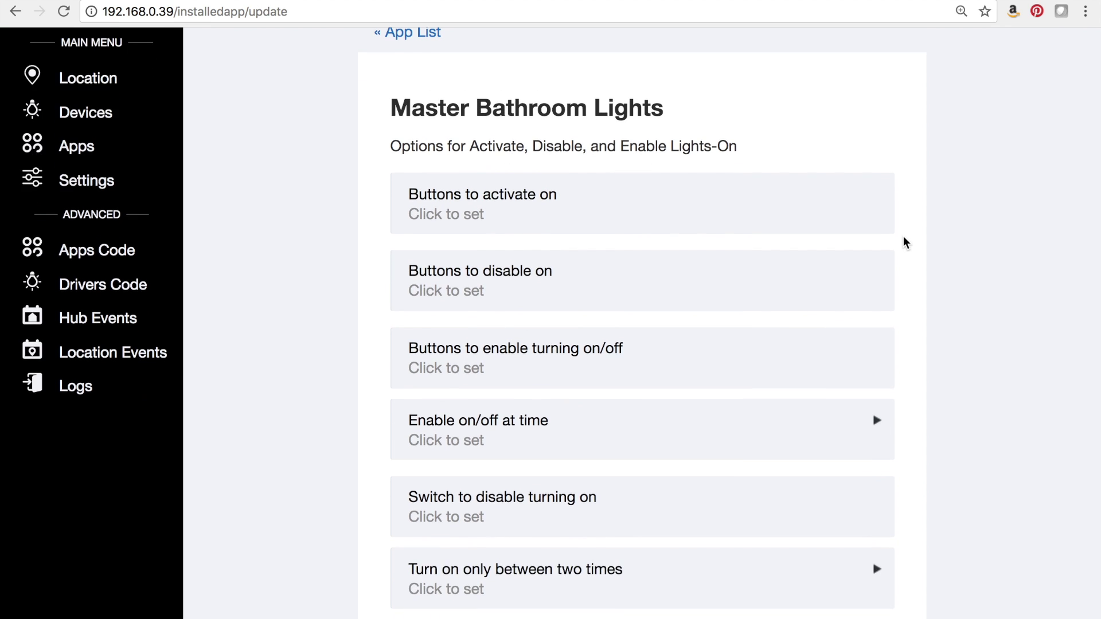
scroll(903, 236, "down", 2)
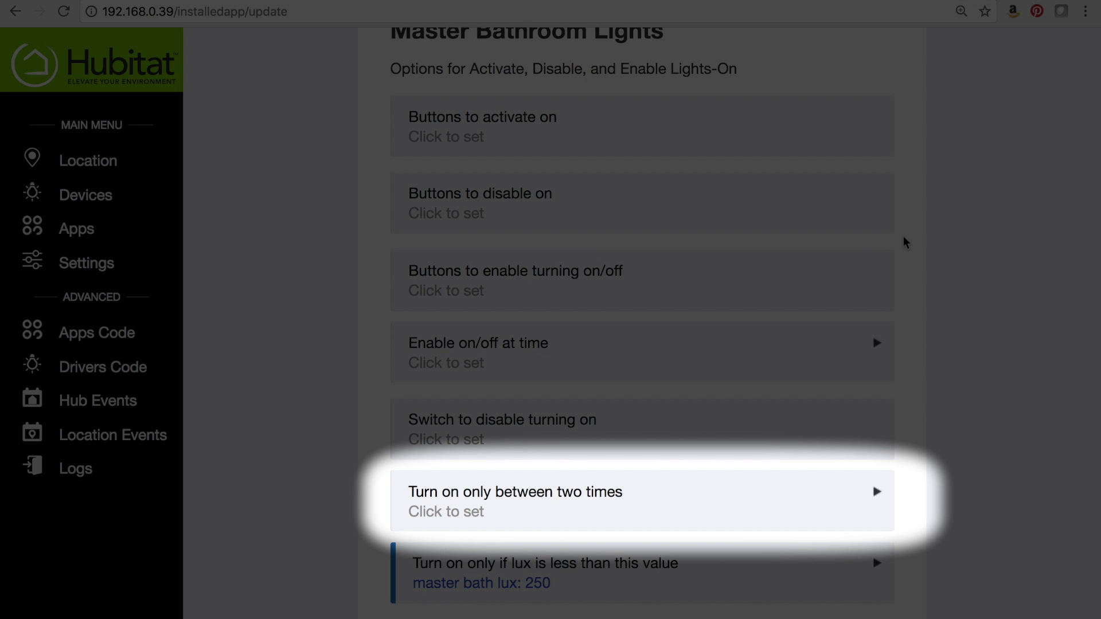
scroll(408, 105, "down", 3)
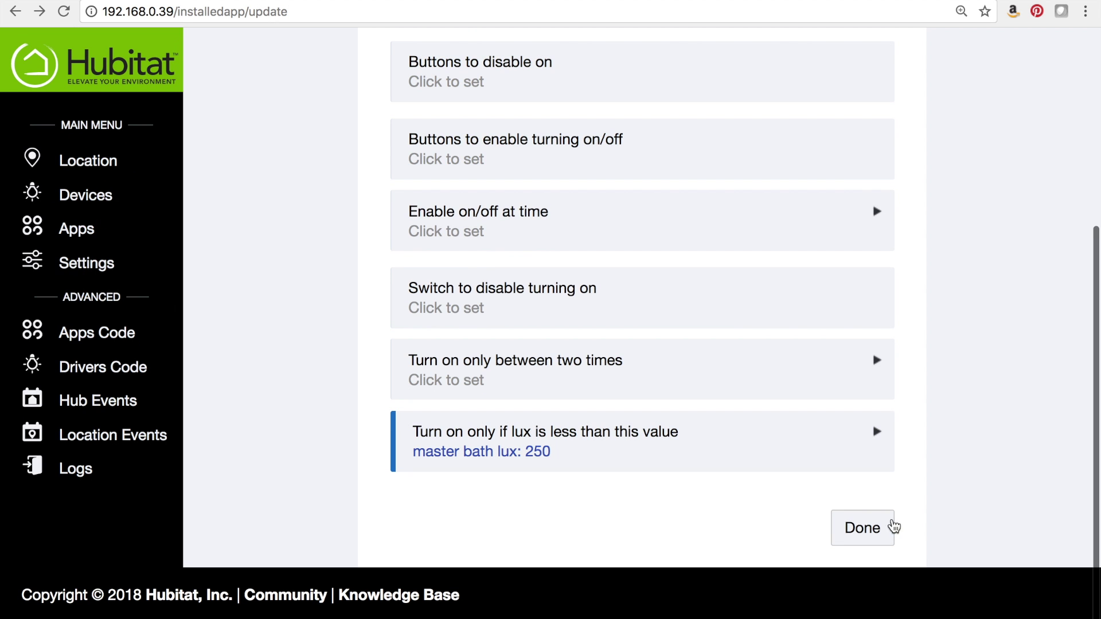
left_click(884, 528)
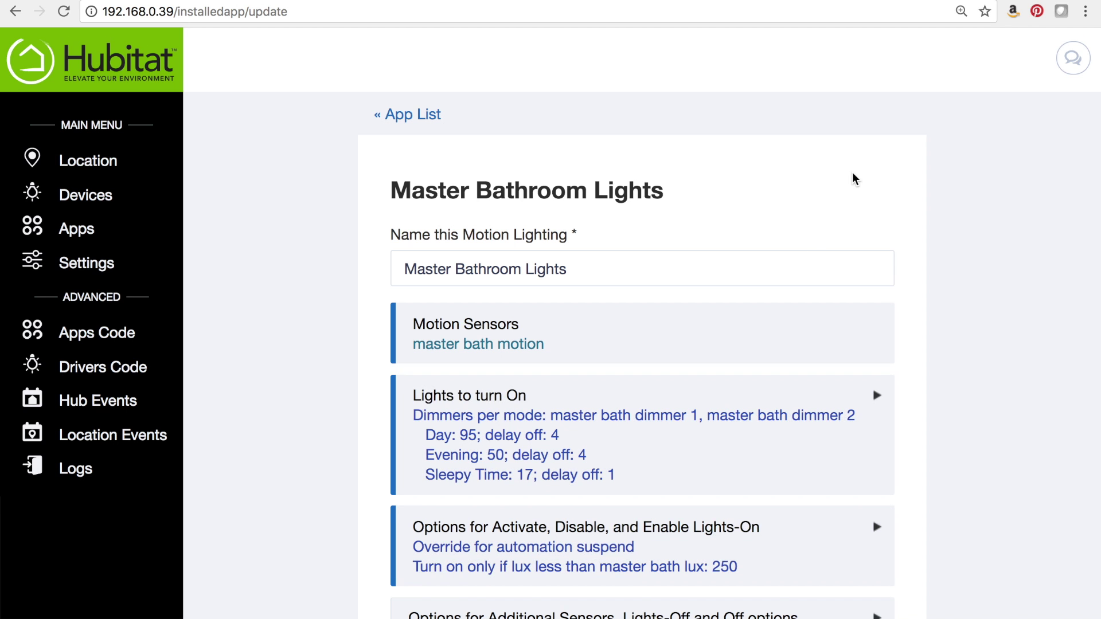
In the Additional Sensors options, add Master bath shower sensor as an extra motion sensor
scroll(852, 172, "down", 3)
scroll(852, 172, "down", 5)
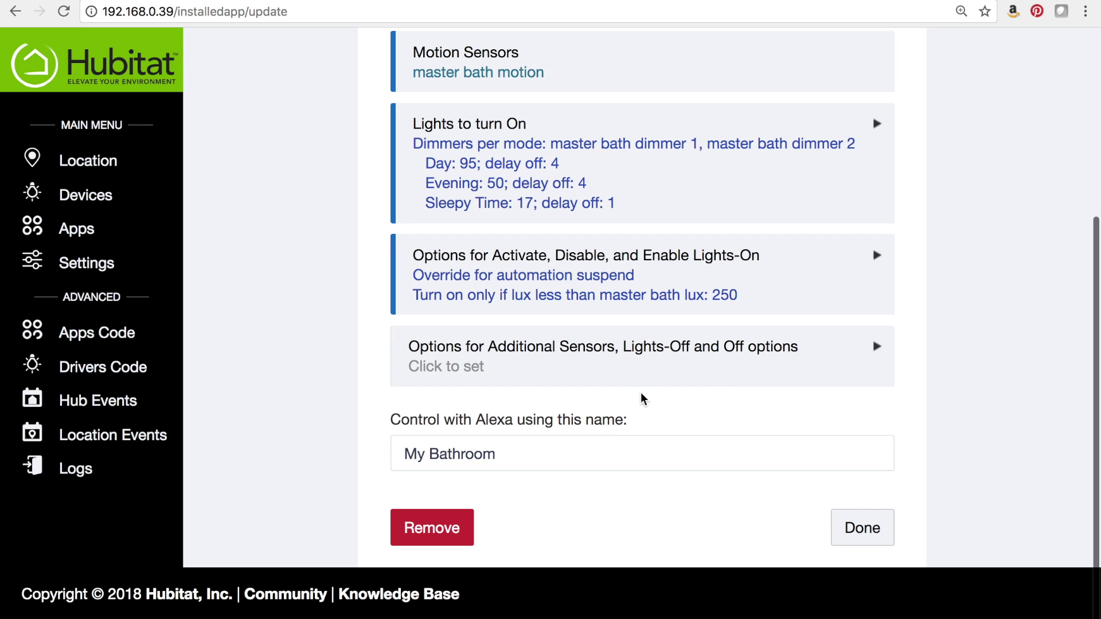
left_click(593, 370)
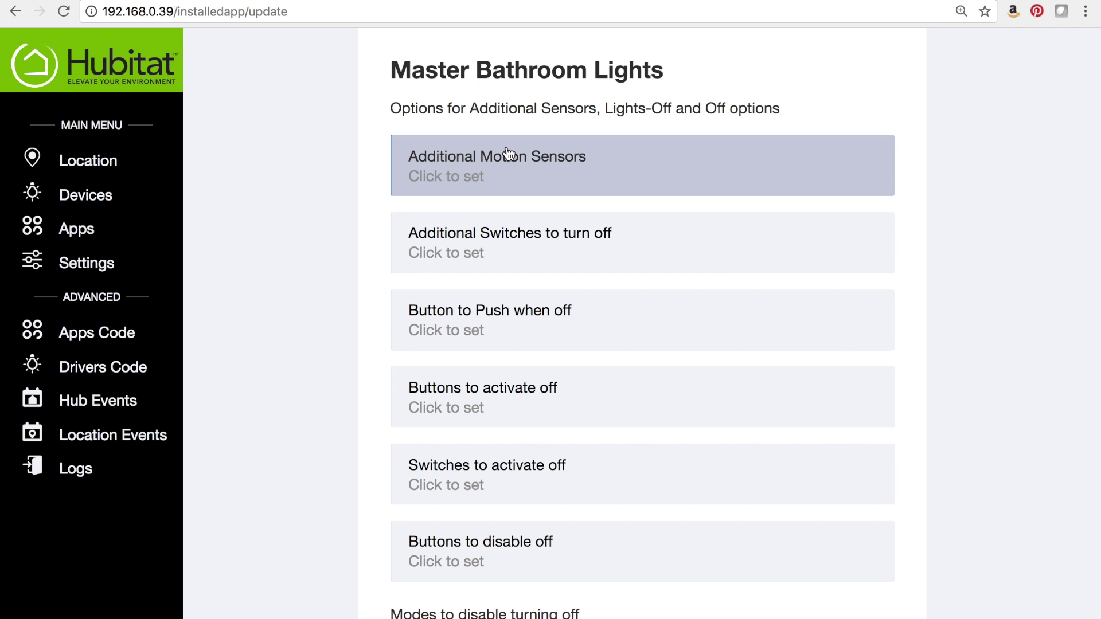
left_click(514, 165)
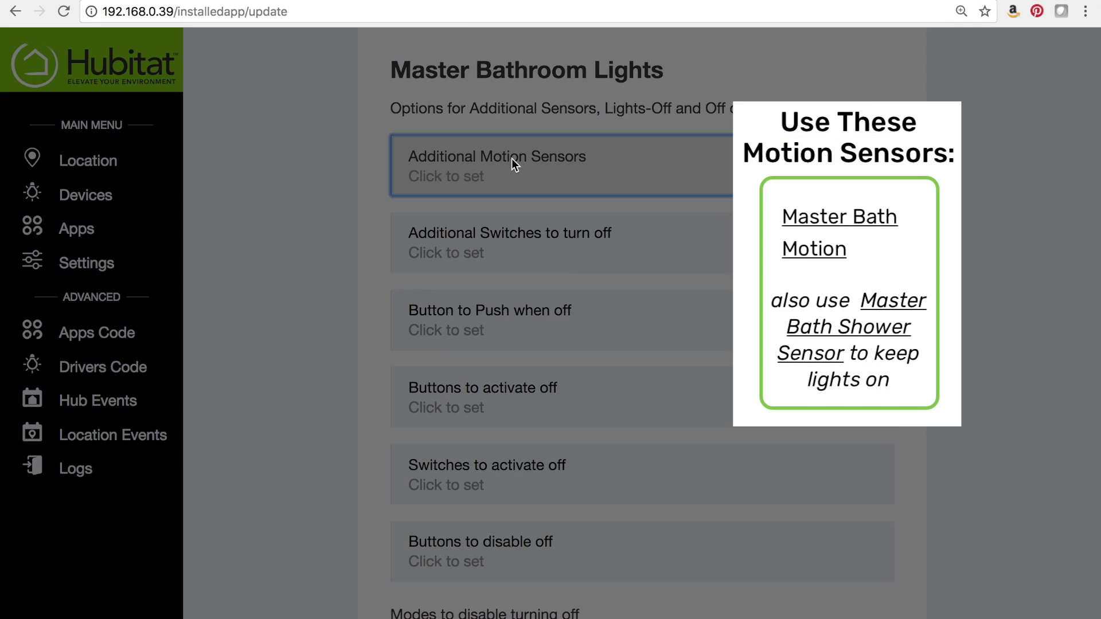
left_click(250, 207)
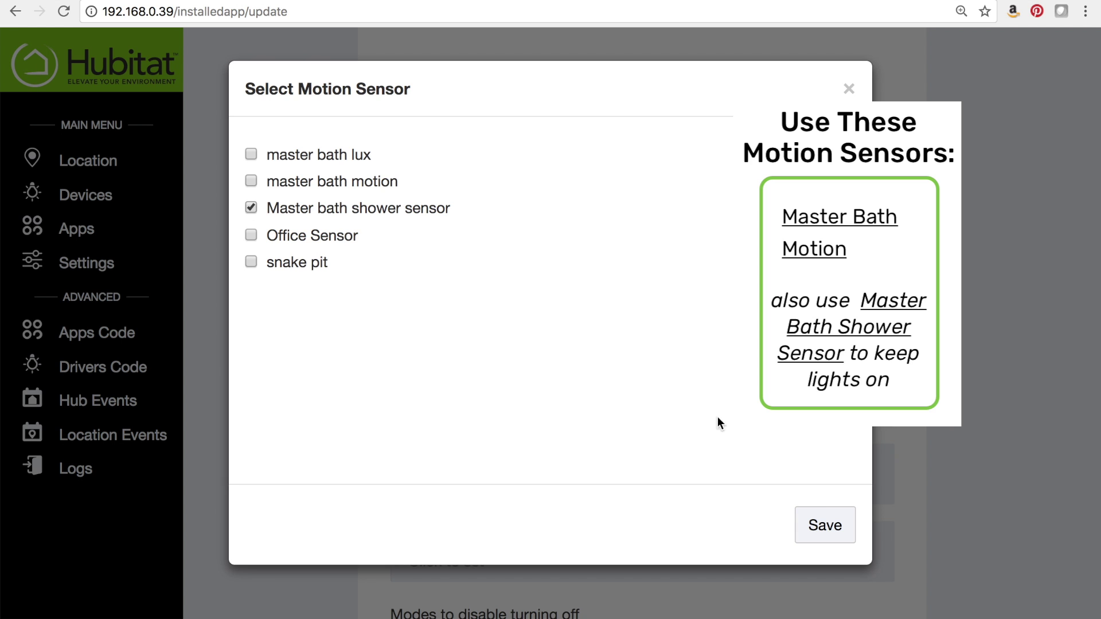
left_click(820, 530)
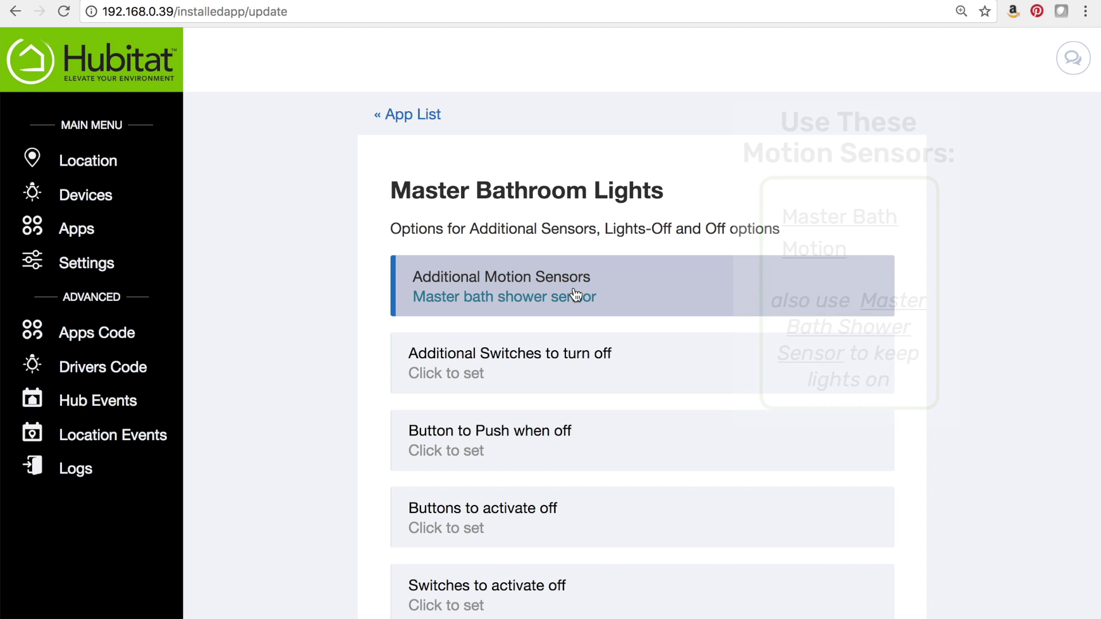
Choose master bath closet as an additional switch to turn off
left_click(476, 358)
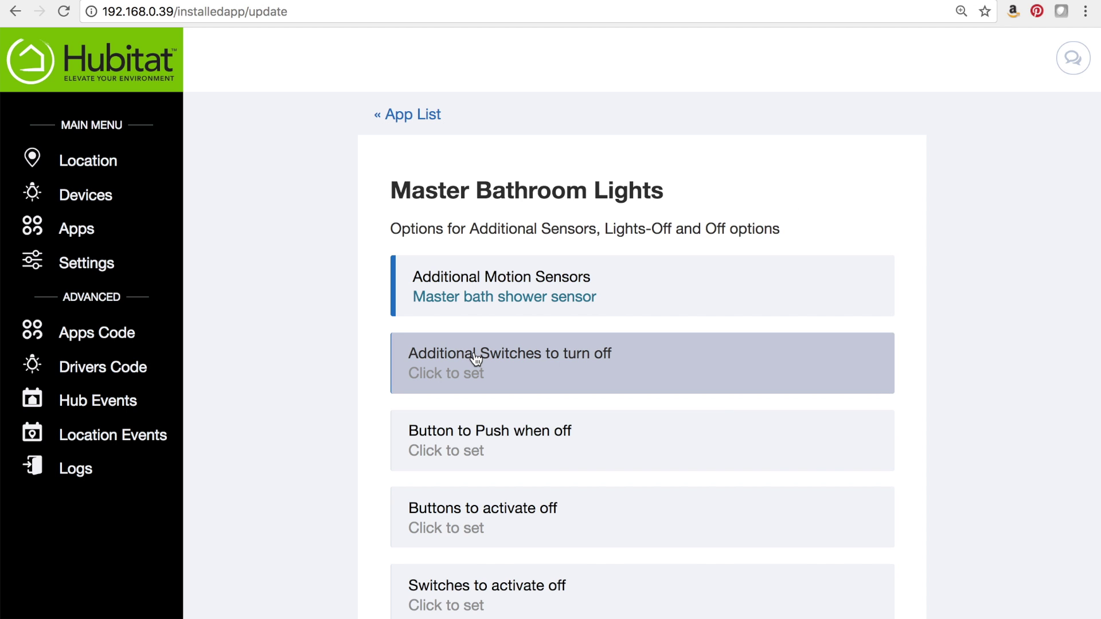
left_click(475, 358)
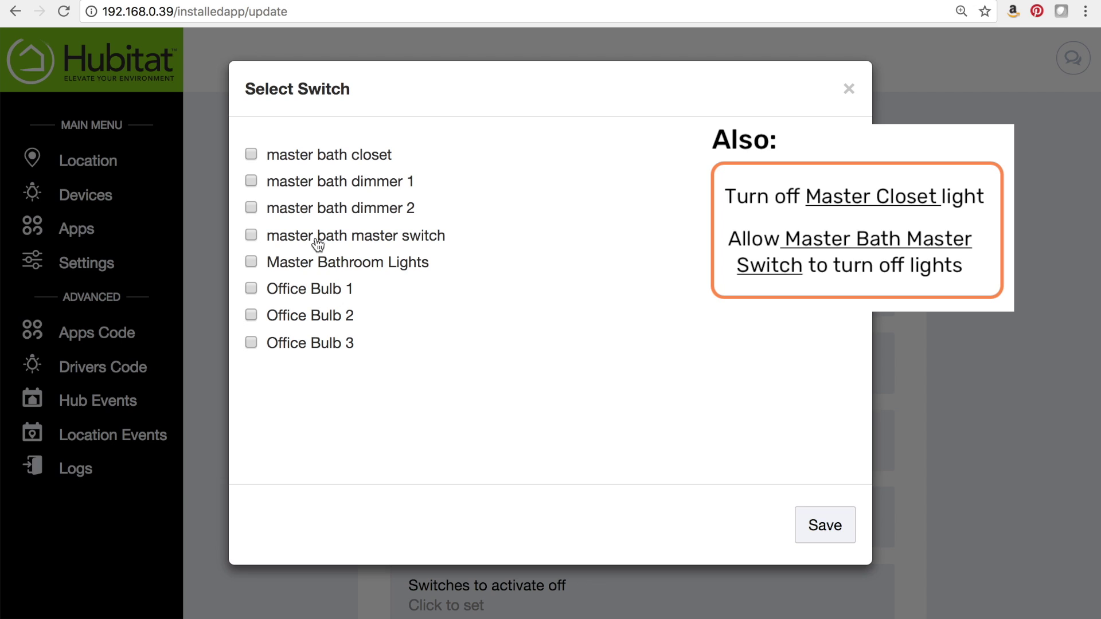
left_click(251, 154)
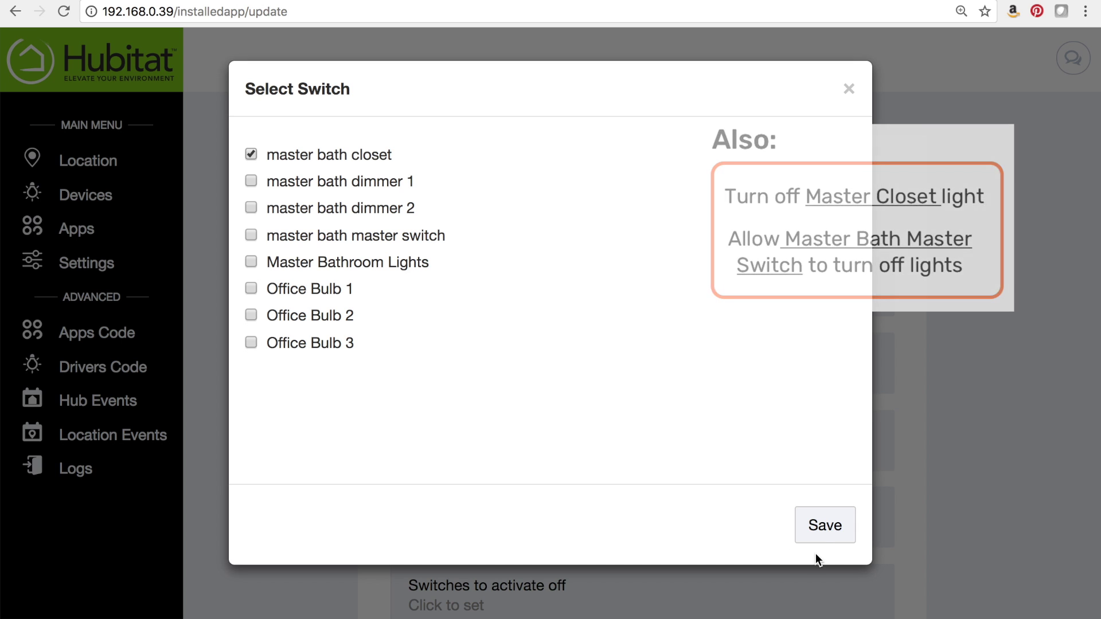
left_click(819, 538)
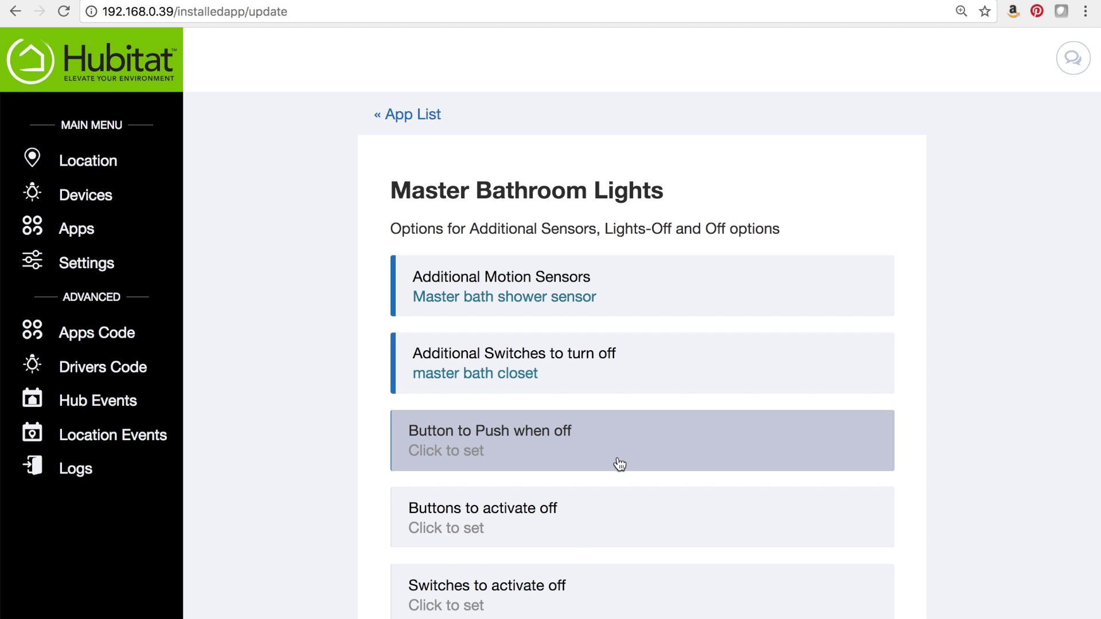
Make master bath master switch a lights-off activation switch and return to the rule page
scroll(557, 332, "down", 4)
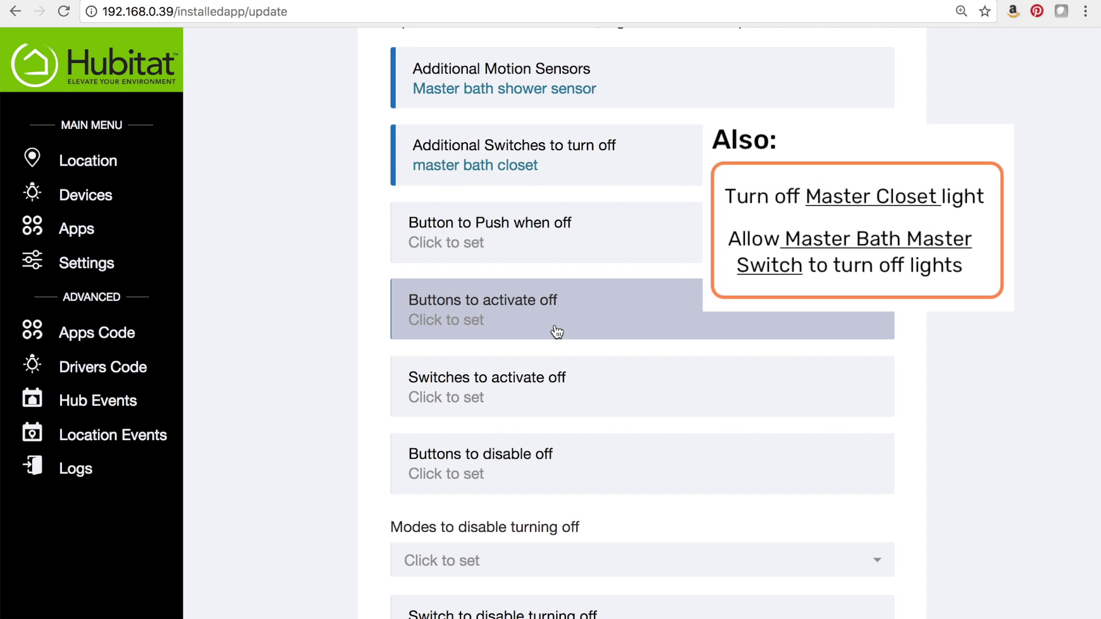
left_click(535, 384)
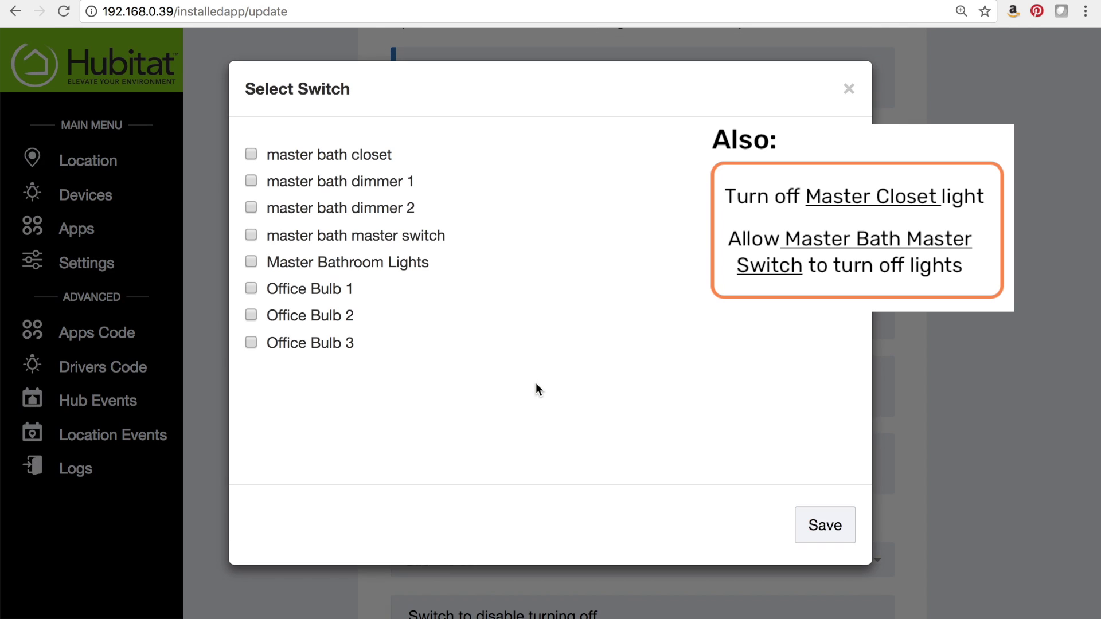
left_click(252, 235)
left_click(820, 522)
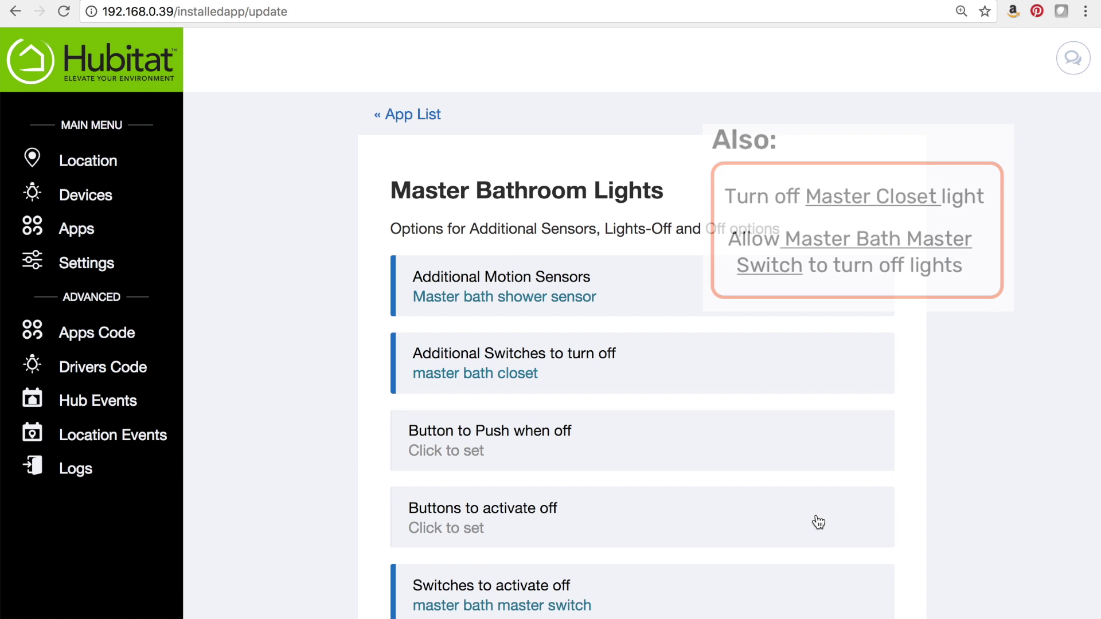
scroll(818, 522, "down", 7)
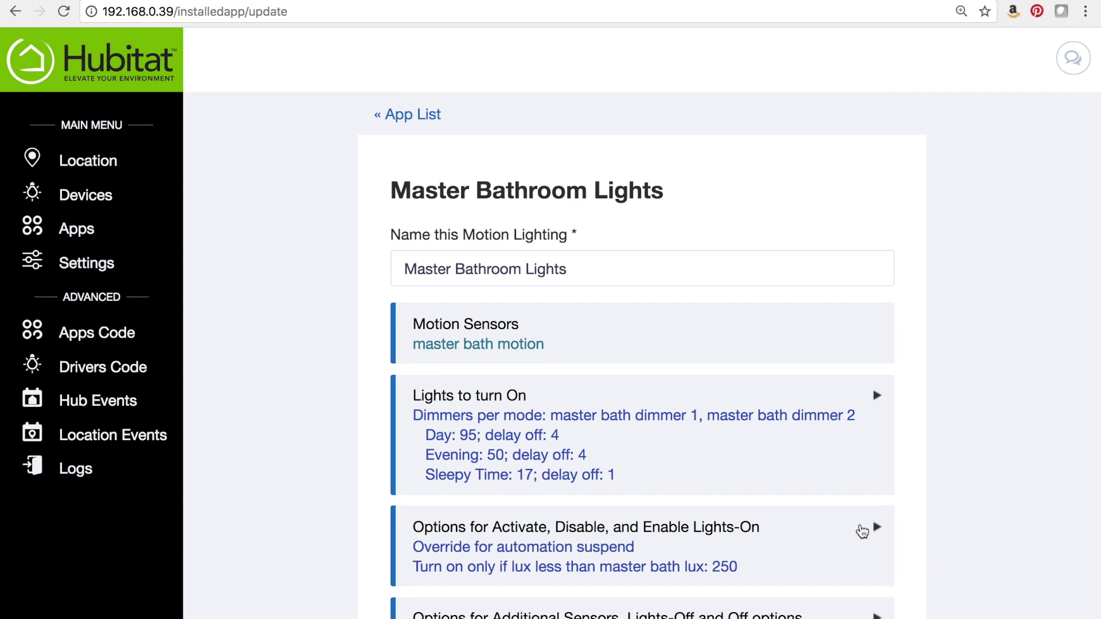
scroll(861, 407, "down", 4)
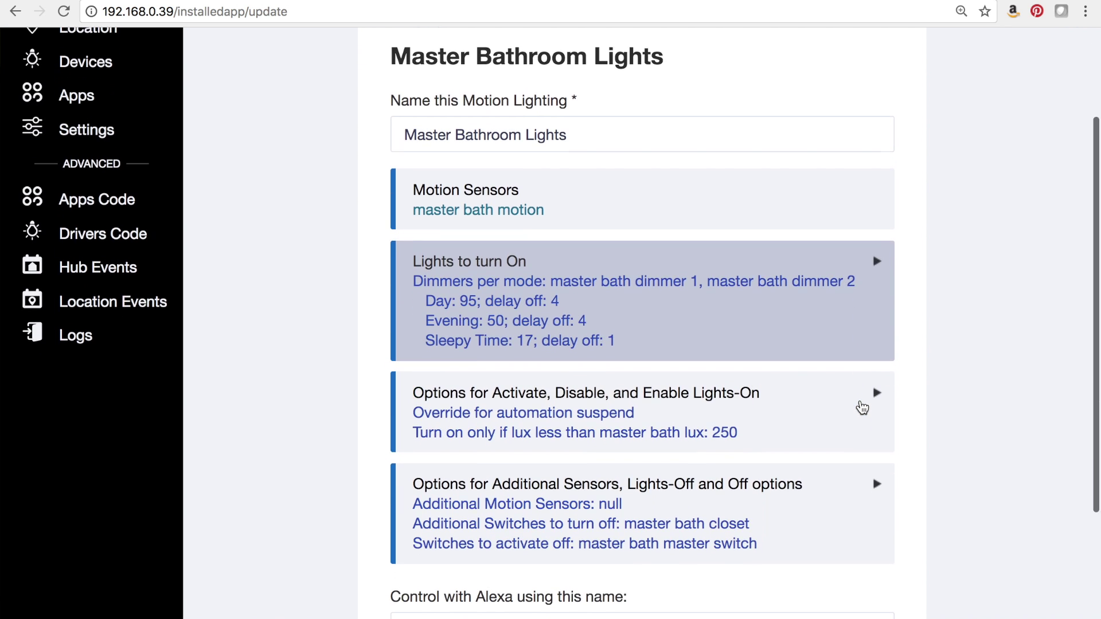
scroll(861, 408, "down", 2)
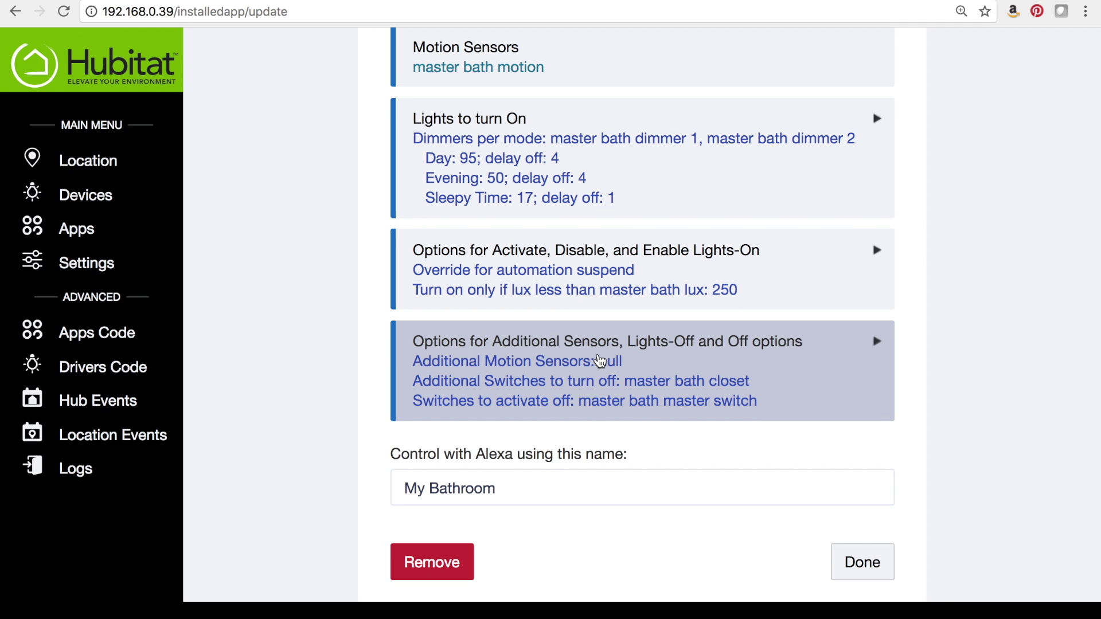
scroll(597, 361, "down", 1)
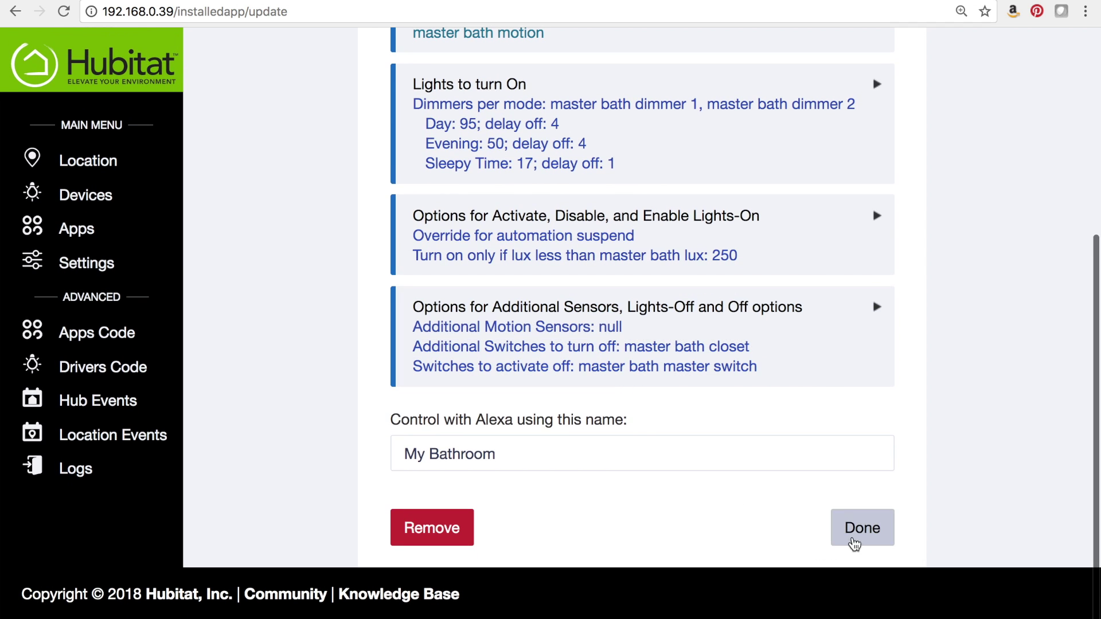